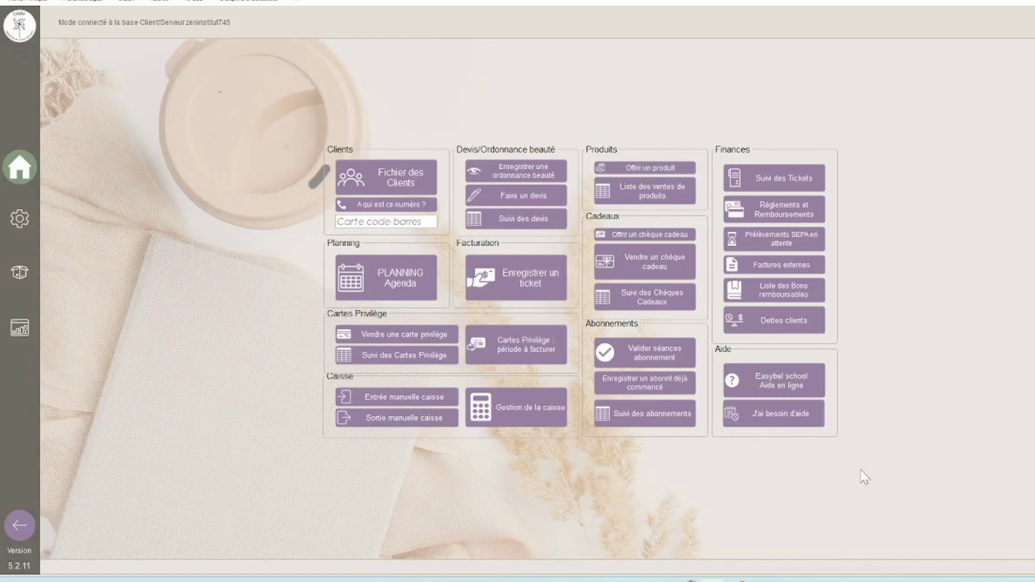
Open the client list and bring up the record of the Mme client who has an e-mail address on file.
left_click(415, 177)
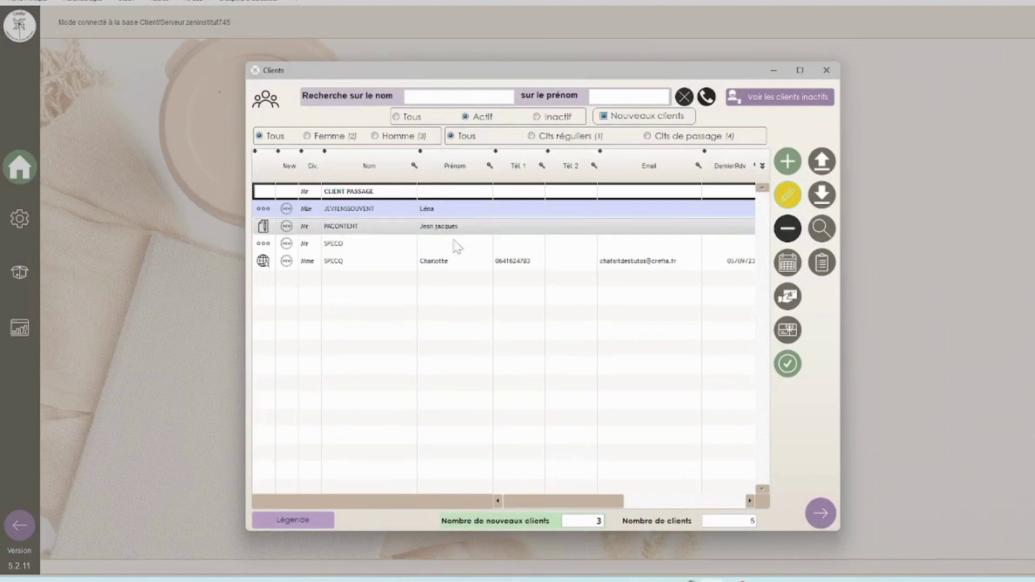
left_click(463, 264)
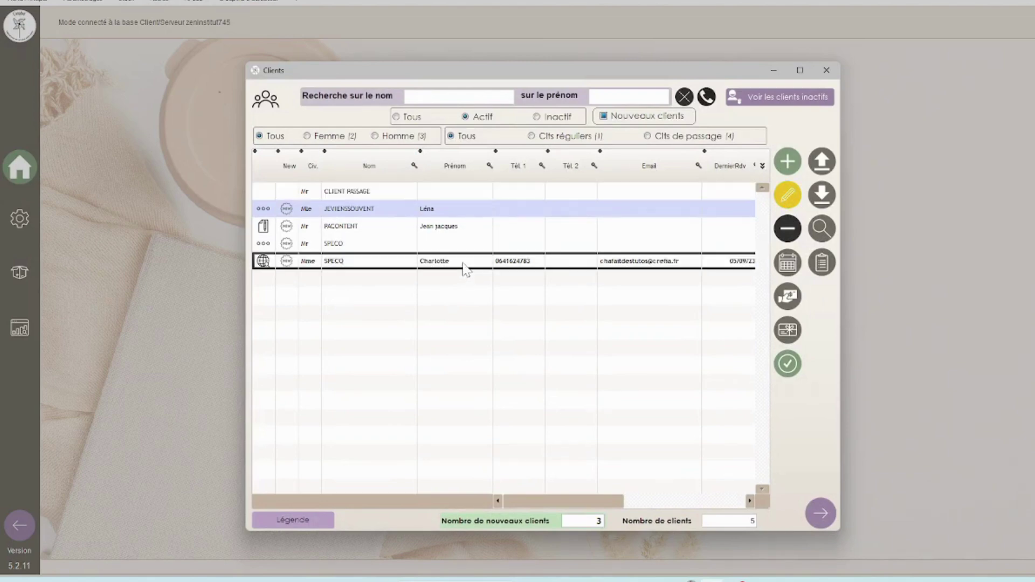
double_click(463, 264)
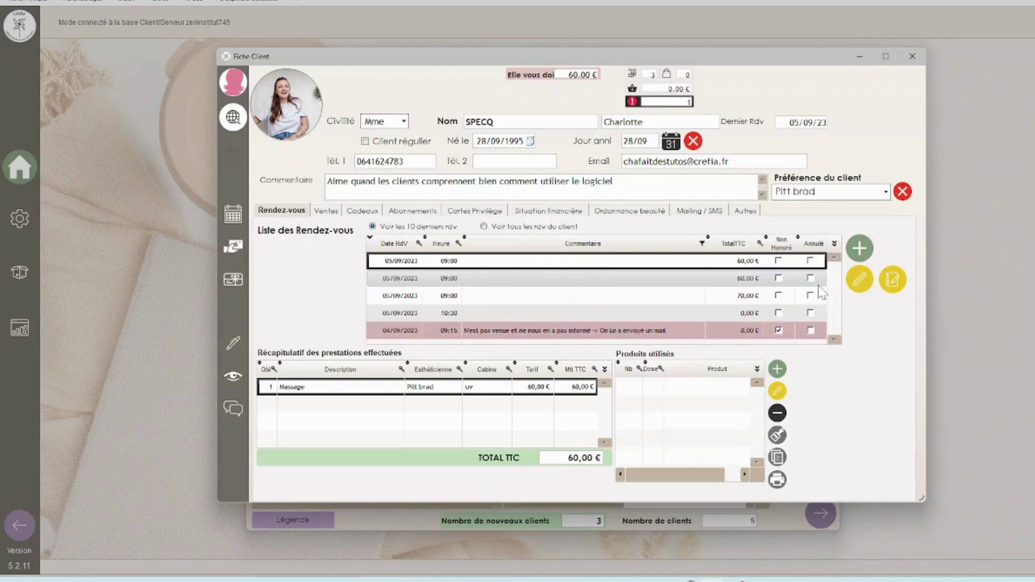
Examine the services performed at the client's 70,00 € appointment of 05/09/2023 at 09:00.
left_click(567, 296)
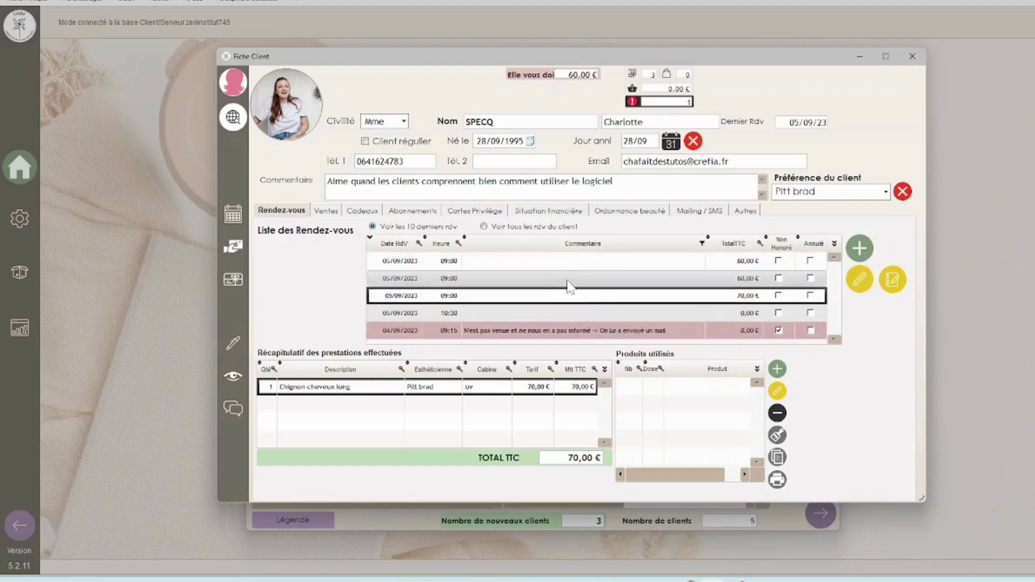
left_click(571, 281)
left_click(564, 296)
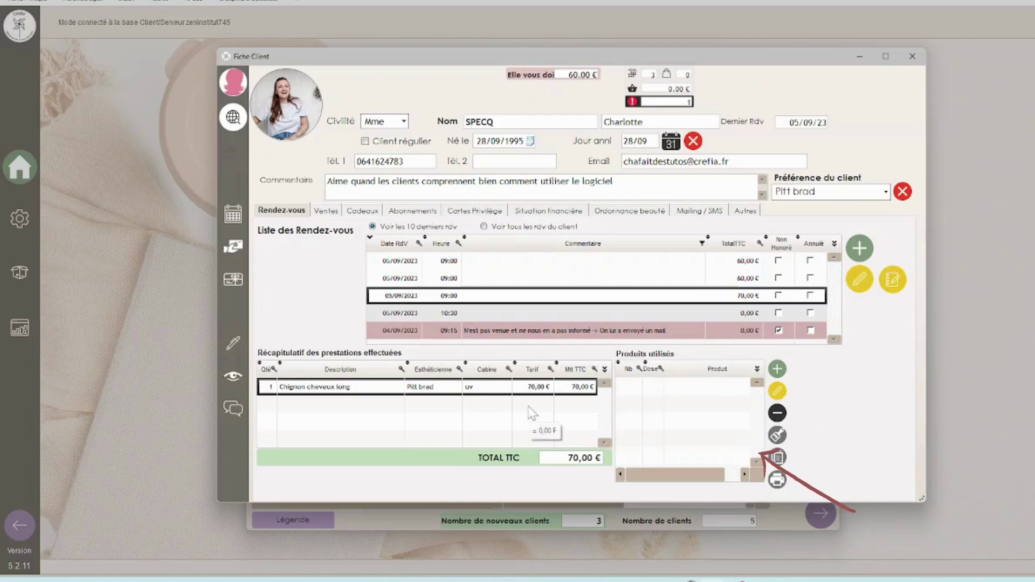
Review the client's sales list and gift records: gift cheques received, gift cheques purchased and products offered by the institute.
left_click(329, 212)
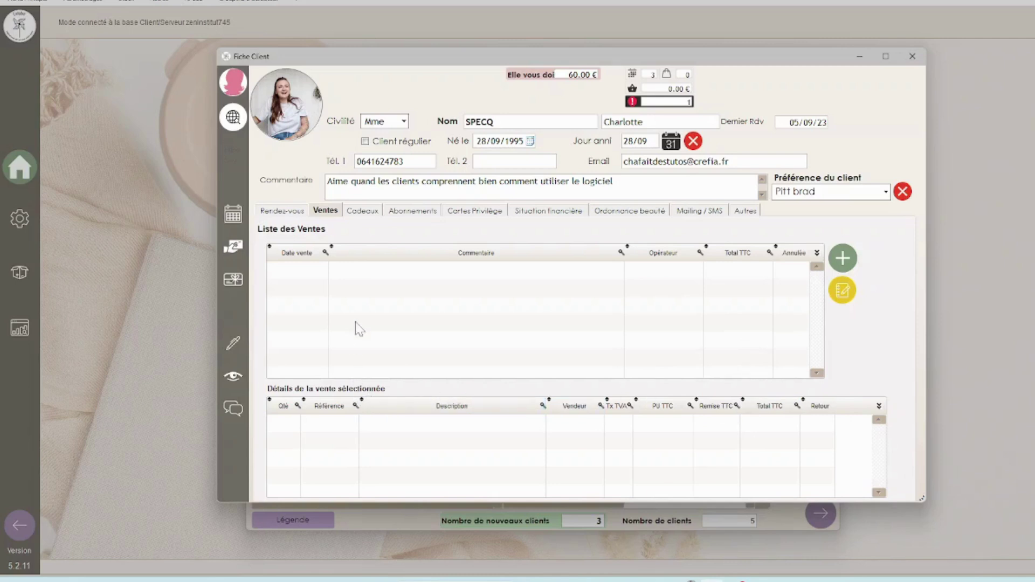
left_click(362, 211)
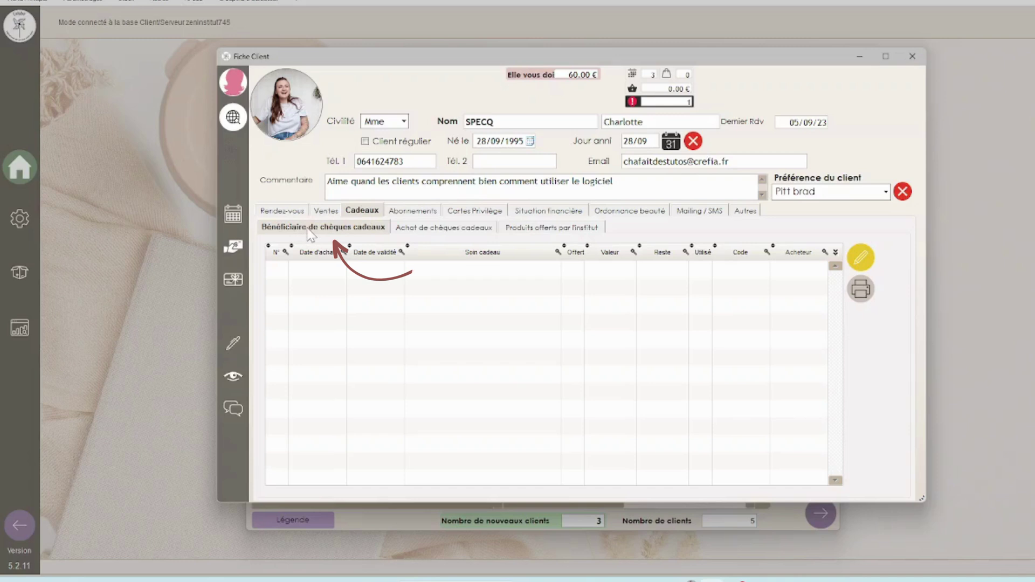
left_click(406, 235)
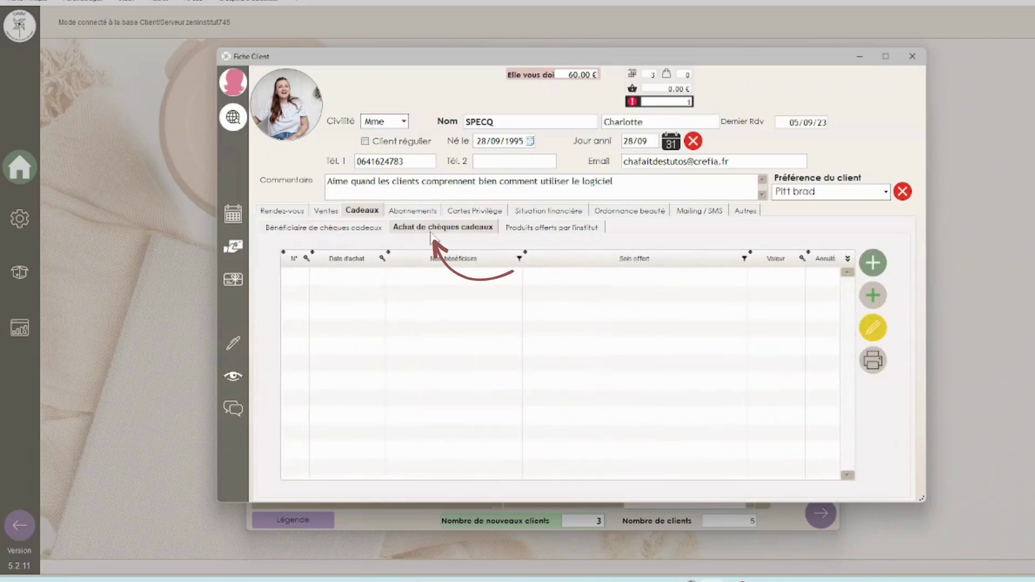
left_click(546, 231)
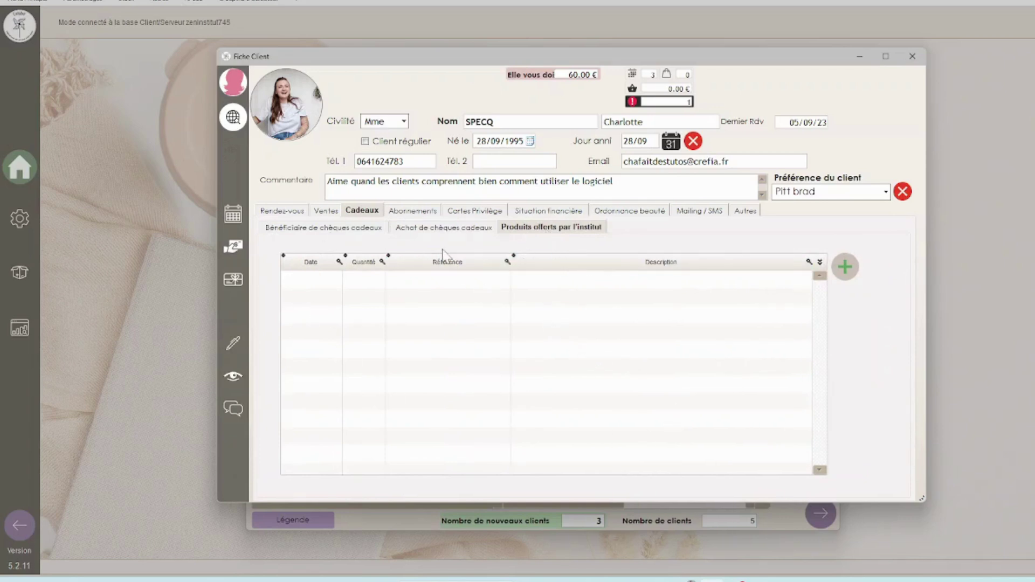
left_click(365, 233)
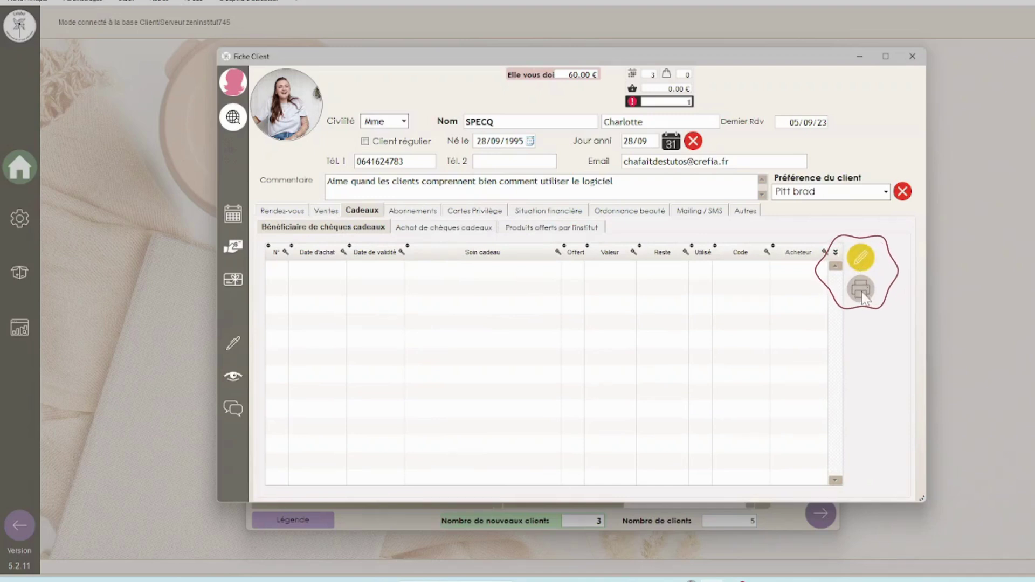
left_click(455, 231)
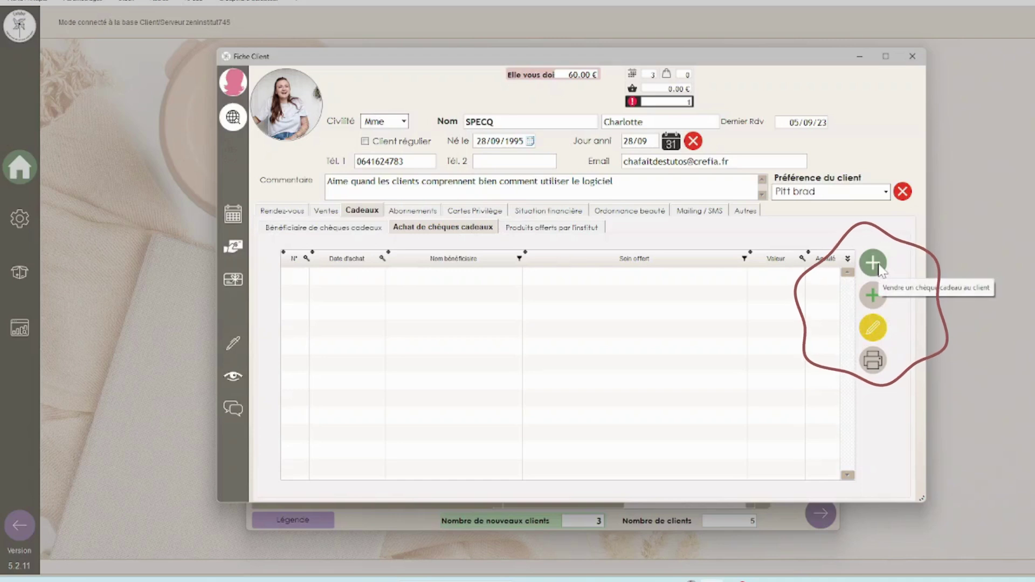
left_click(573, 229)
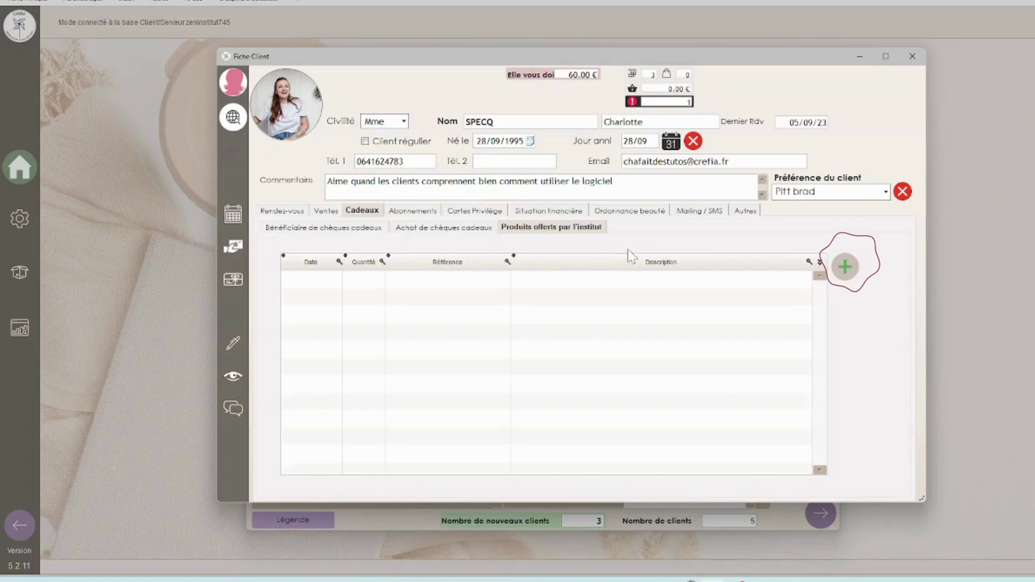
Check the client's subscriptions and treatment packs, as well as the privilege cards.
left_click(409, 213)
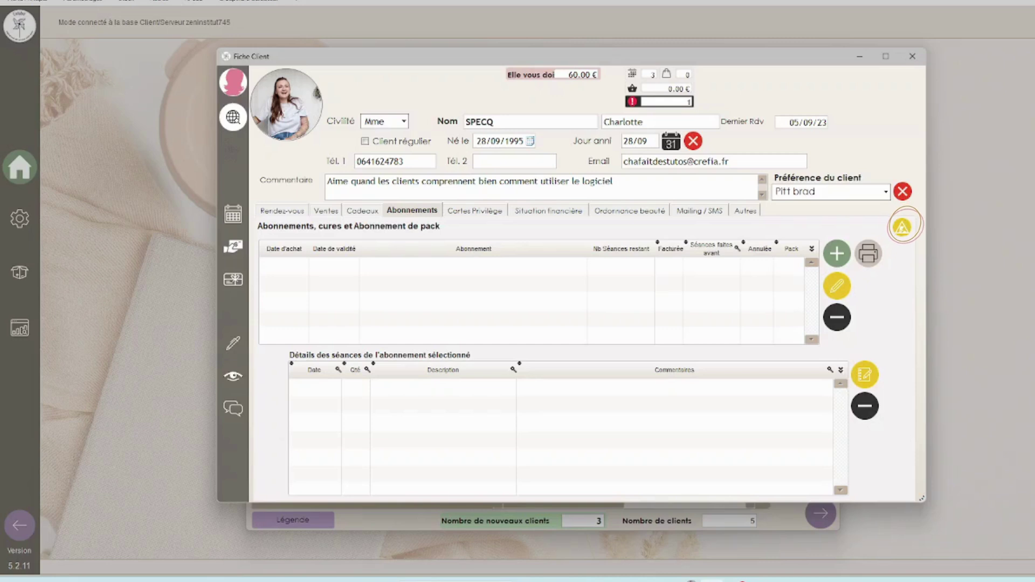
left_click(467, 215)
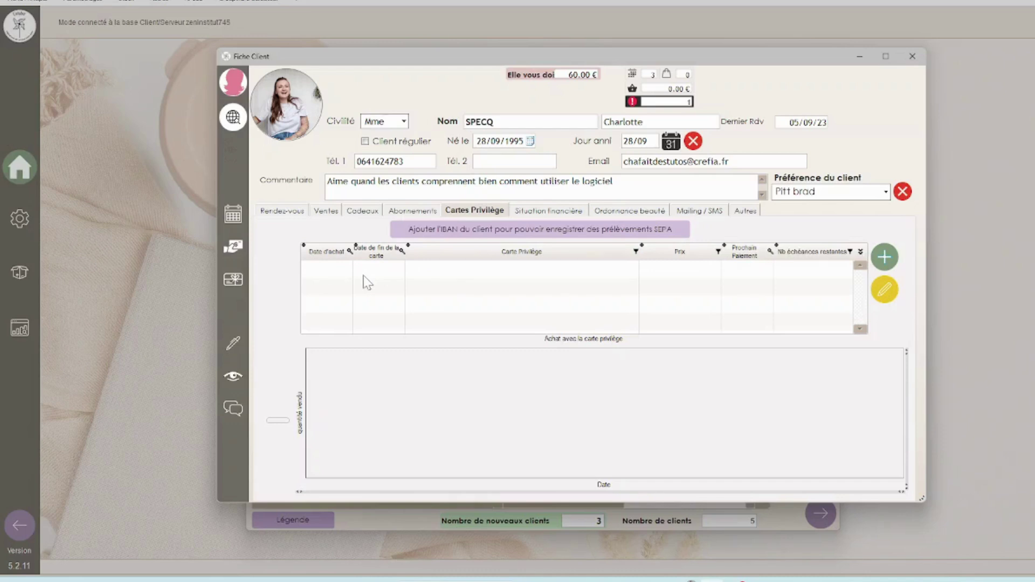
Review the client's financial situation, examining the quotes and the lines and payments of the unpaid ticket highlighted in red.
left_click(576, 212)
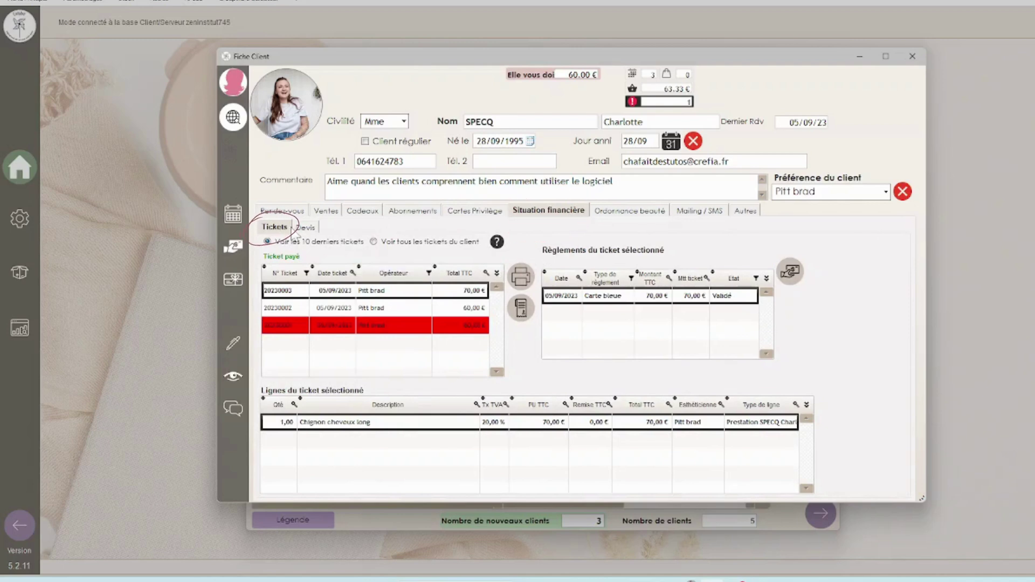
left_click(305, 228)
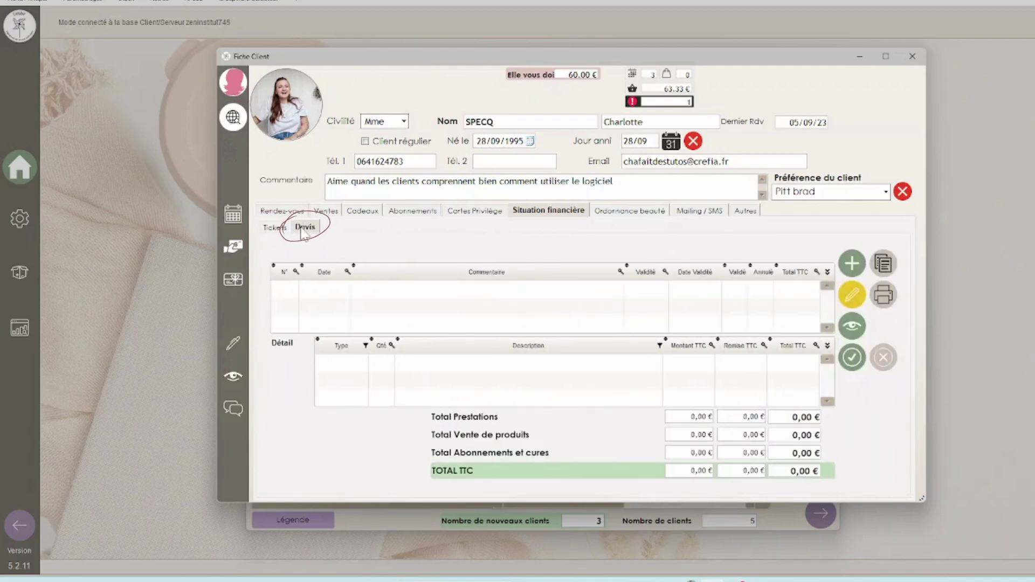
left_click(277, 228)
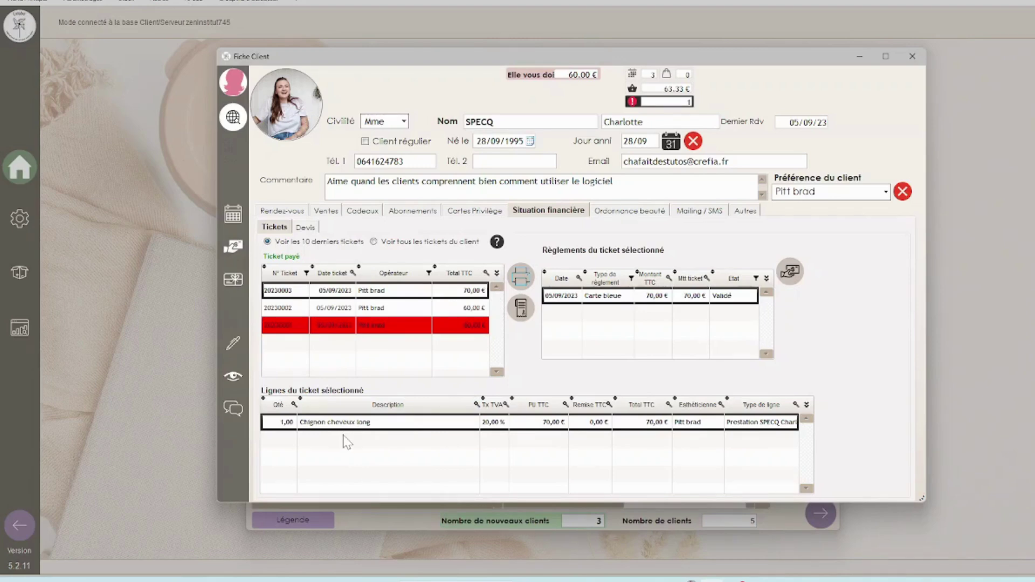
left_click(517, 277)
left_click(419, 326)
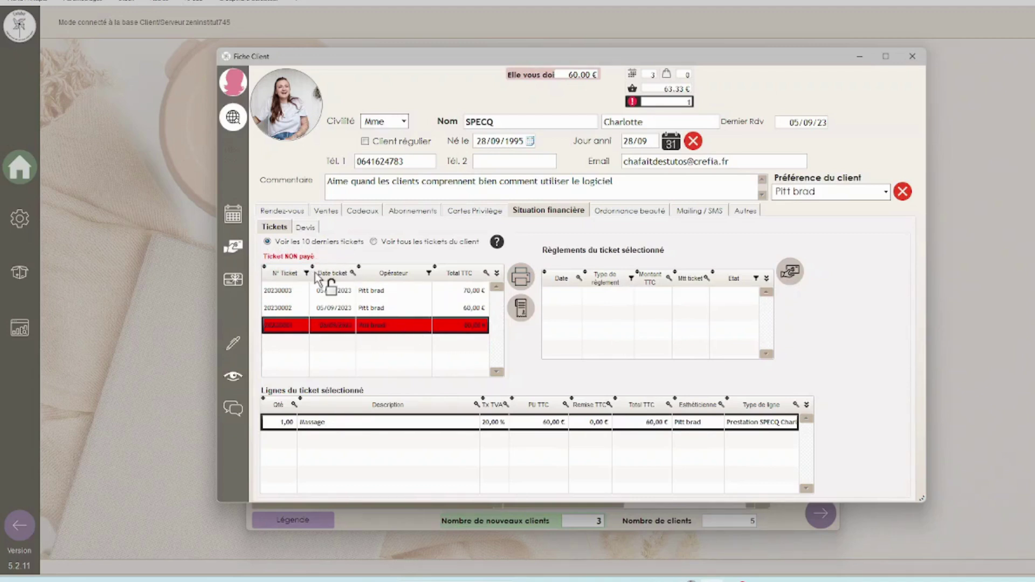
left_click(789, 285)
left_click(306, 228)
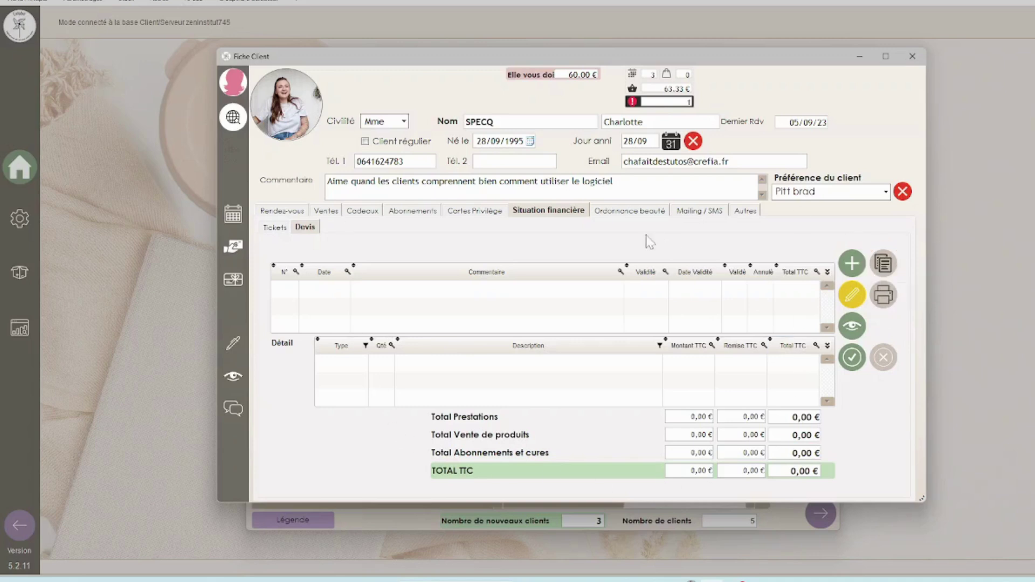
Look through the client's beauty prescriptions and the history of mailings and SMS messages.
left_click(630, 211)
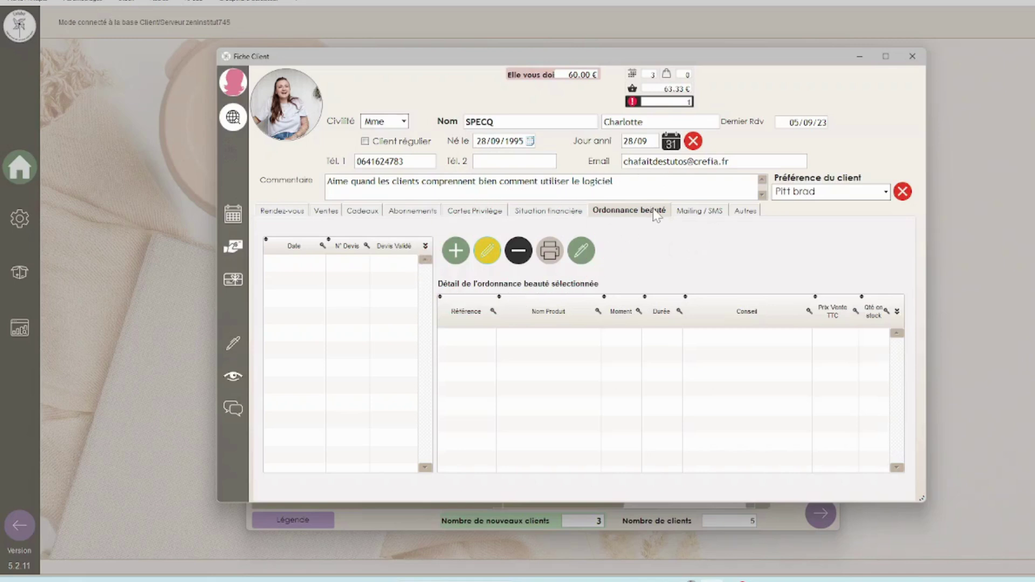
left_click(700, 211)
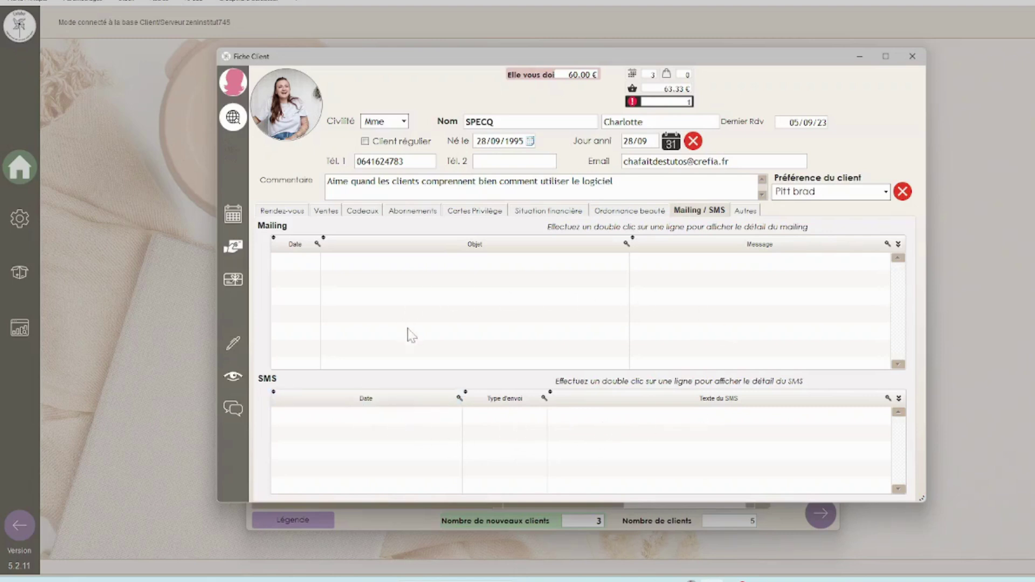
Review the client's other details, including documents, tasks, typology criteria and service statistics, and return to the appointment list.
left_click(746, 212)
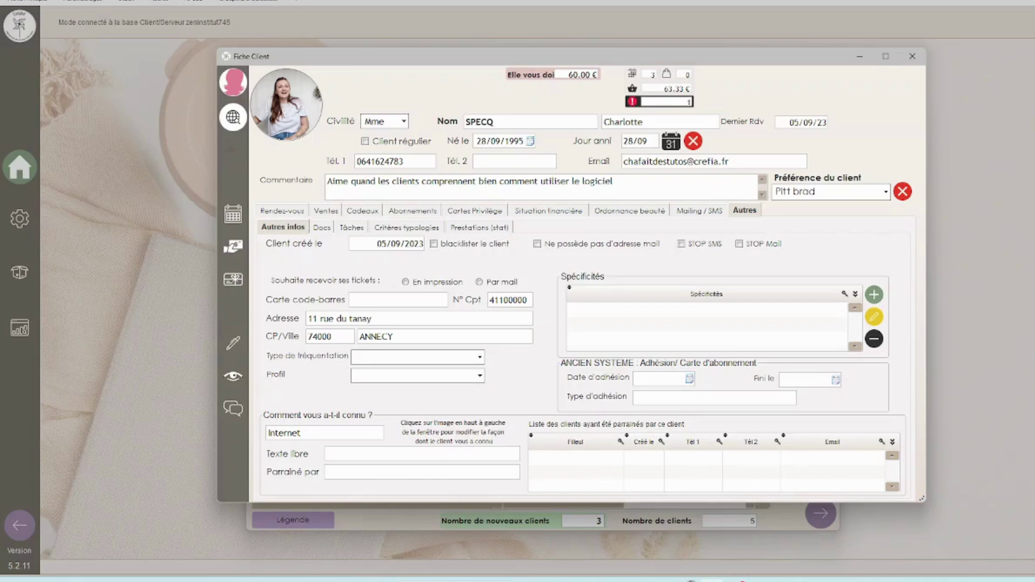
left_click(322, 228)
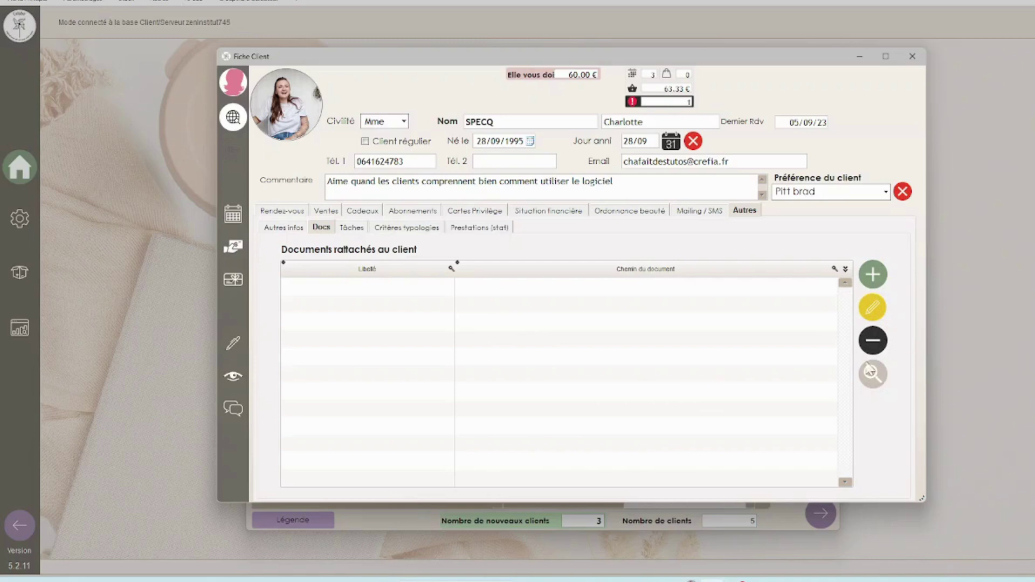
left_click(353, 231)
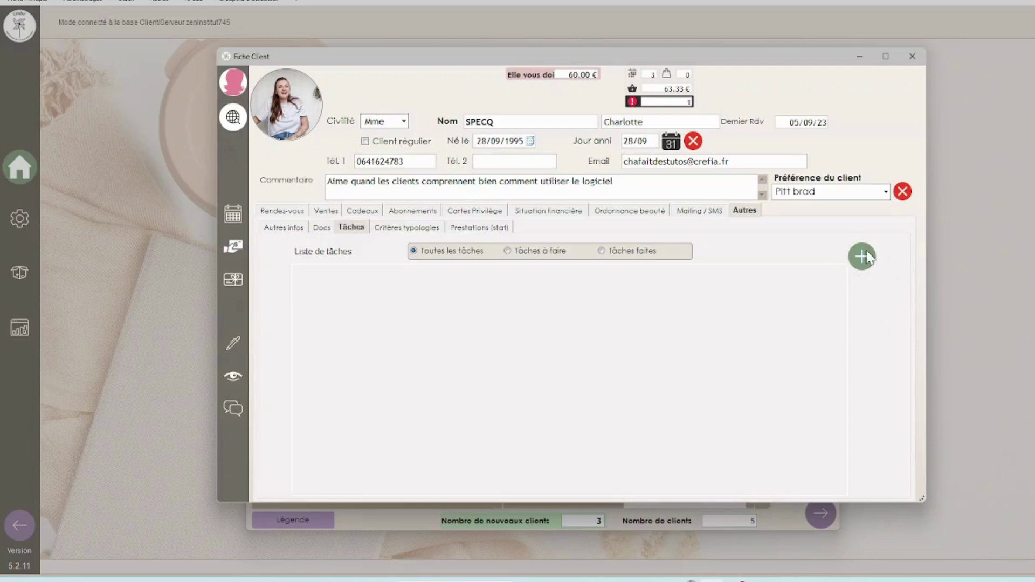
left_click(407, 227)
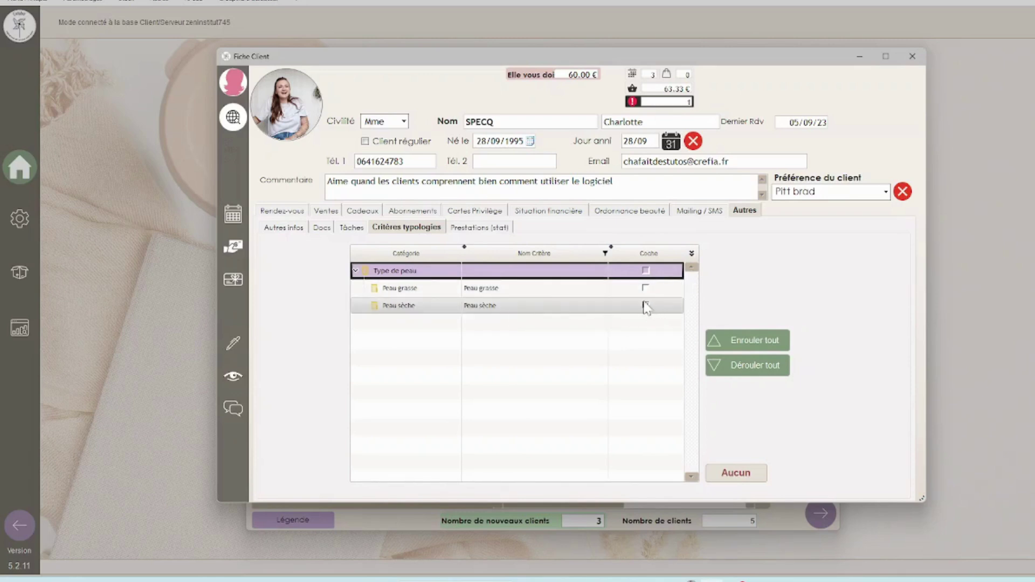
left_click(488, 231)
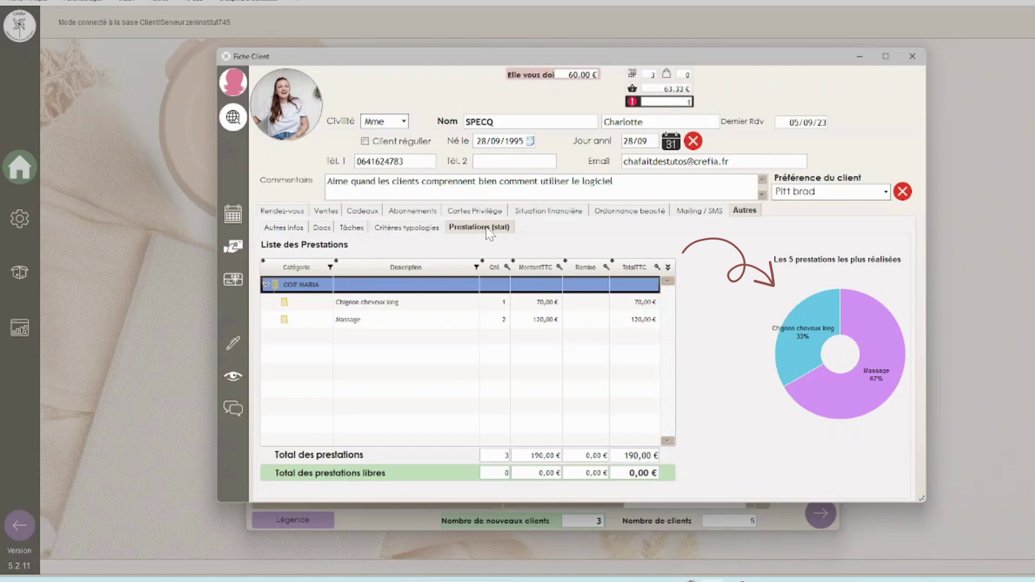
left_click(281, 211)
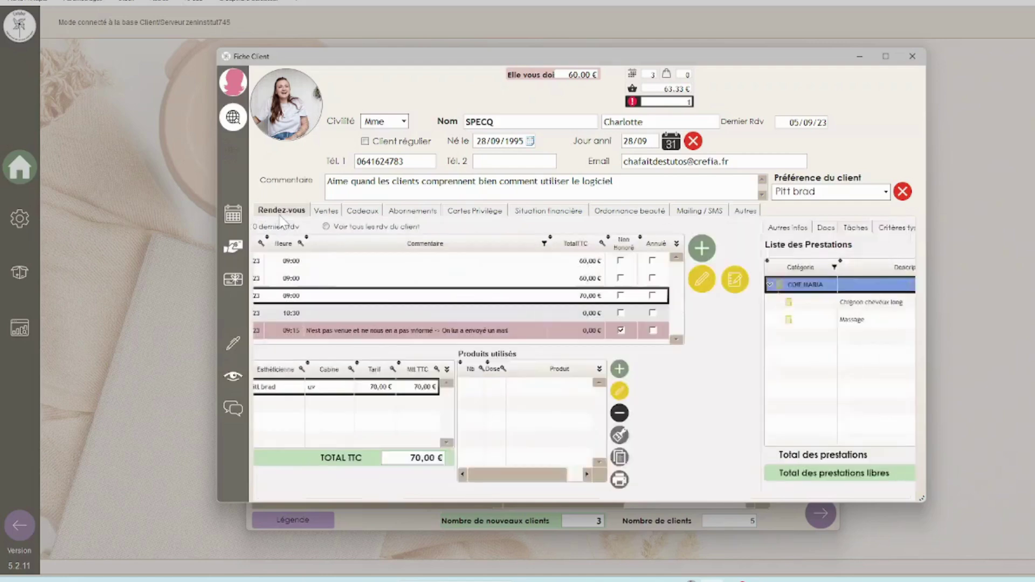